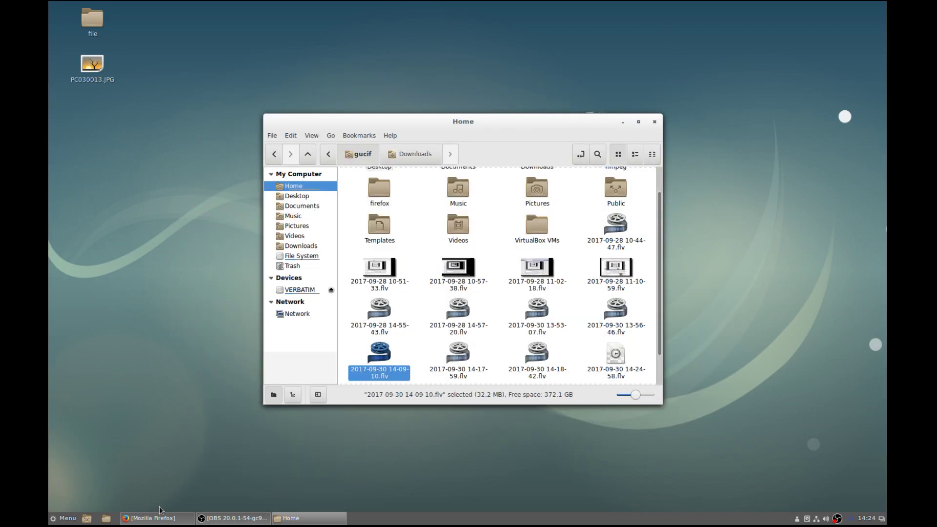
Bring Firefox back and open the VPN help page on riseup.net.
left_click(156, 518)
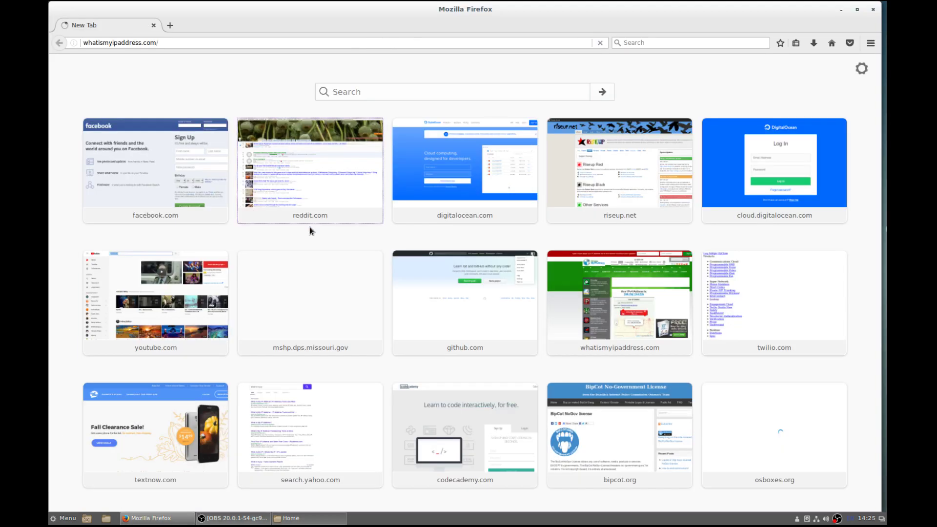
left_click(649, 182)
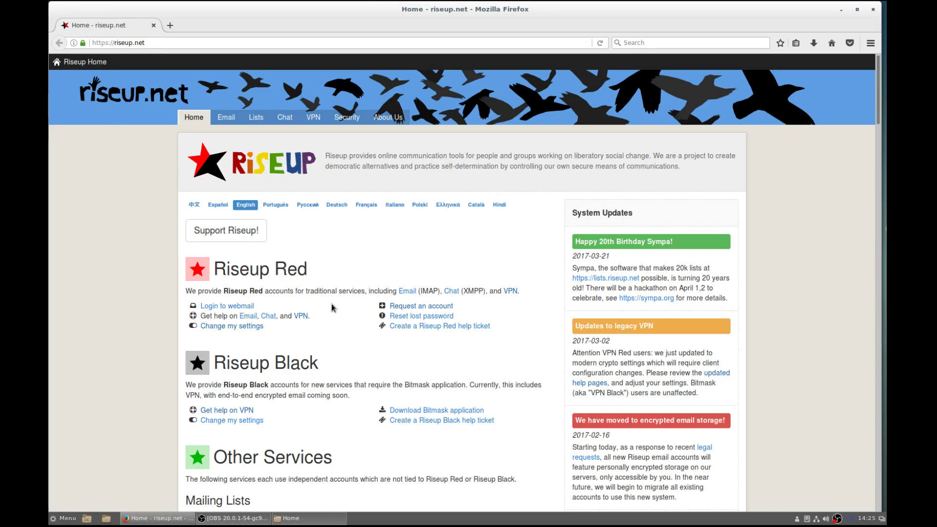
left_click(301, 316)
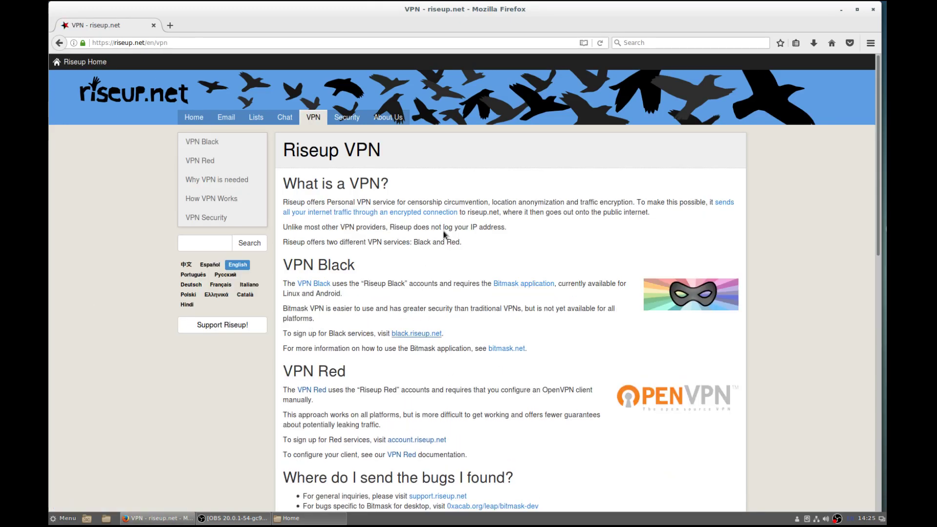
Open VPN Red in a new tab and go to the account.riseup.net settings page.
right_click(318, 392)
left_click(336, 397)
left_click(393, 440)
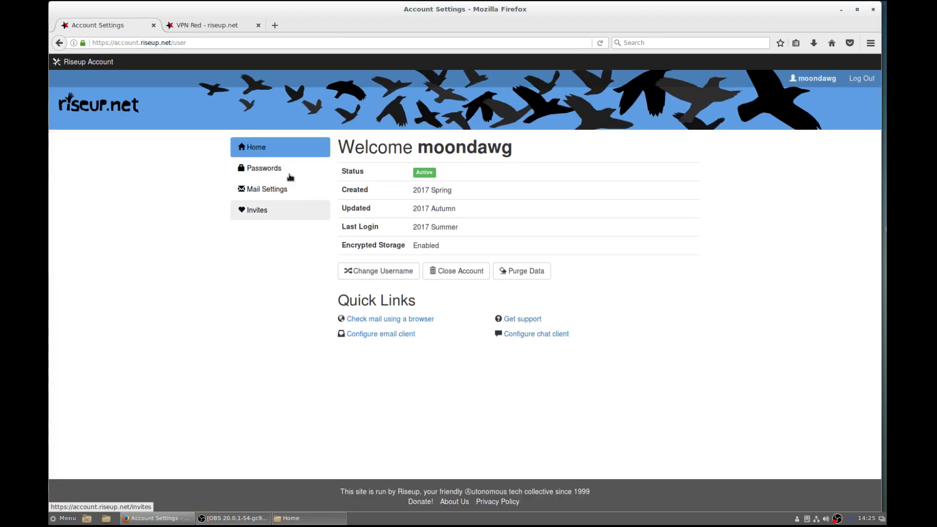
Return to the VPN Red tab and scroll to 'Configuration in a nutshell'.
left_click(204, 27)
scroll(355, 223, "down", 3)
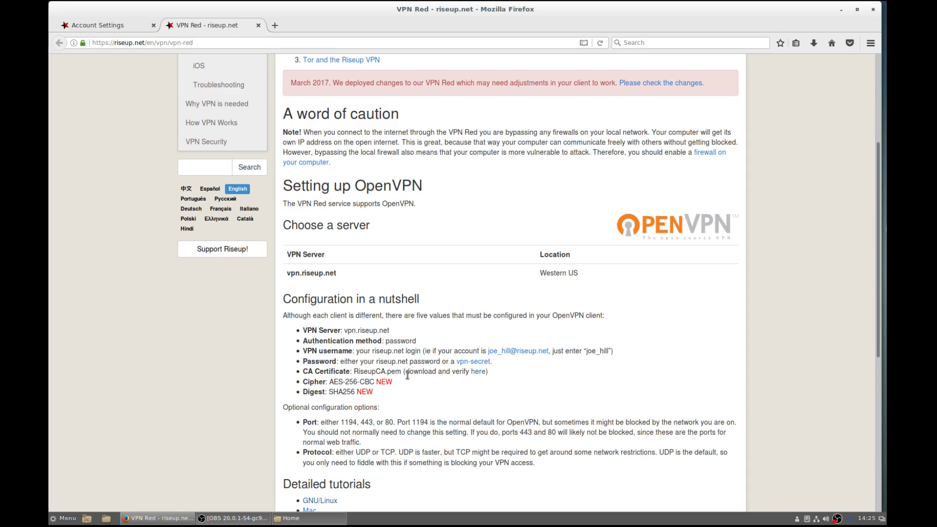
left_click(68, 518)
left_click(73, 308)
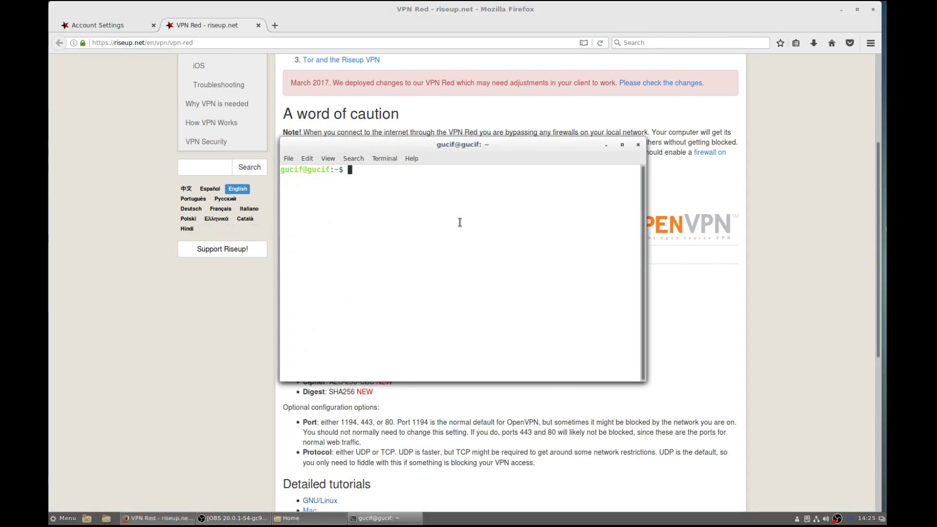
type("sudo apt-get install network-manager-openvpn network-manager-openvpn-gnome")
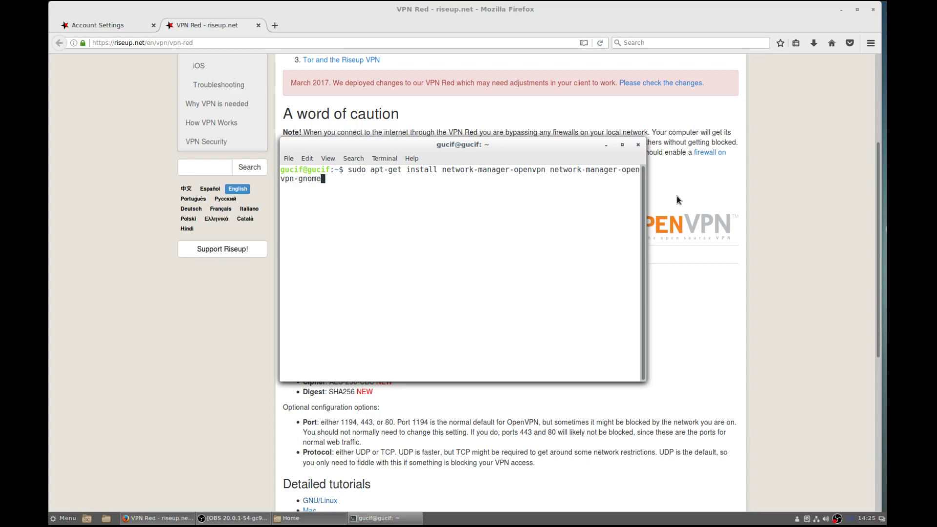
key("BackSpace")
key("BackSpace")
key("BackSpace")
key("BackSpace")
key("BackSpace")
key("BackSpace")
key("BackSpace")
key("BackSpace")
key("BackSpace")
key("BackSpace")
key("BackSpace")
key("BackSpace")
key("BackSpace")
key("BackSpace")
key("BackSpace")
key("BackSpace")
key("BackSpace")
key("BackSpace")
key("BackSpace")
key("BackSpace")
key("BackSpace")
key("BackSpace")
key("BackSpace")
key("BackSpace")
key("BackSpace")
key("BackSpace")
key("BackSpace")
key("BackSpace")
key("BackSpace")
key("BackSpace")
key("BackSpace")
key("BackSpace")
key("BackSpace")
key("BackSpace")
key("BackSpace")
key("BackSpace")
key("BackSpace")
key("BackSpace")
key("BackSpace")
key("BackSpace")
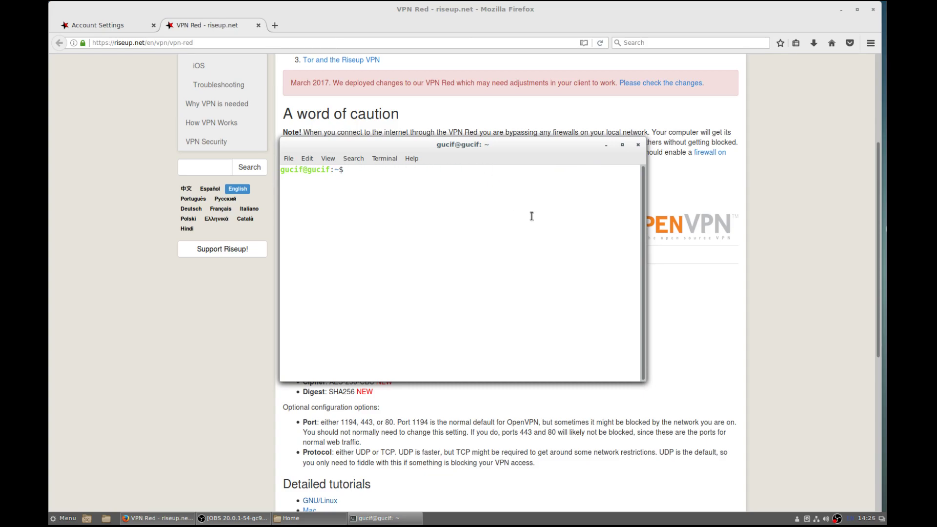
key("ctrl+shift+v")
key("Return")
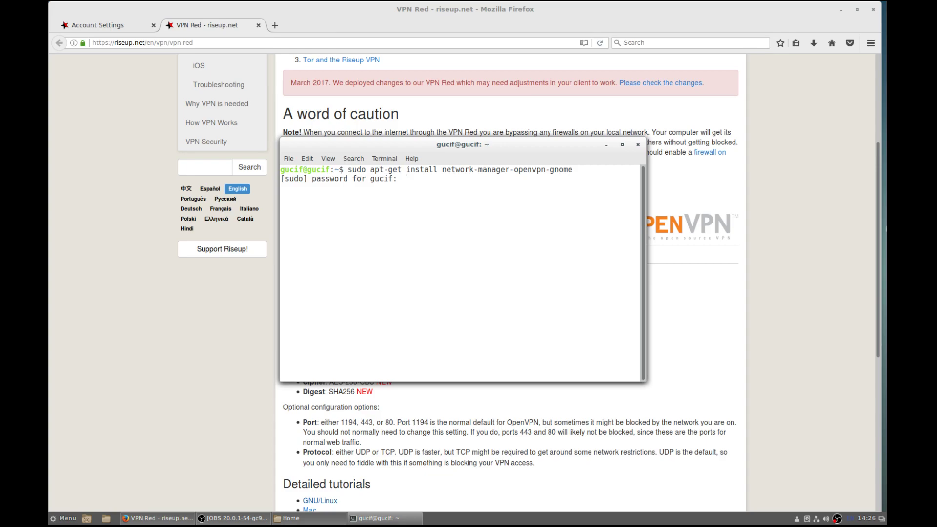
left_click(637, 145)
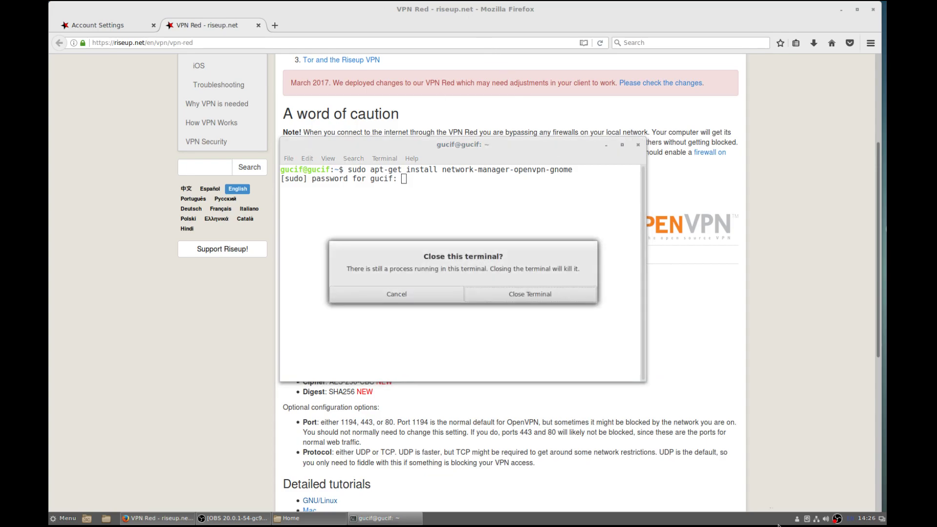
left_click(543, 295)
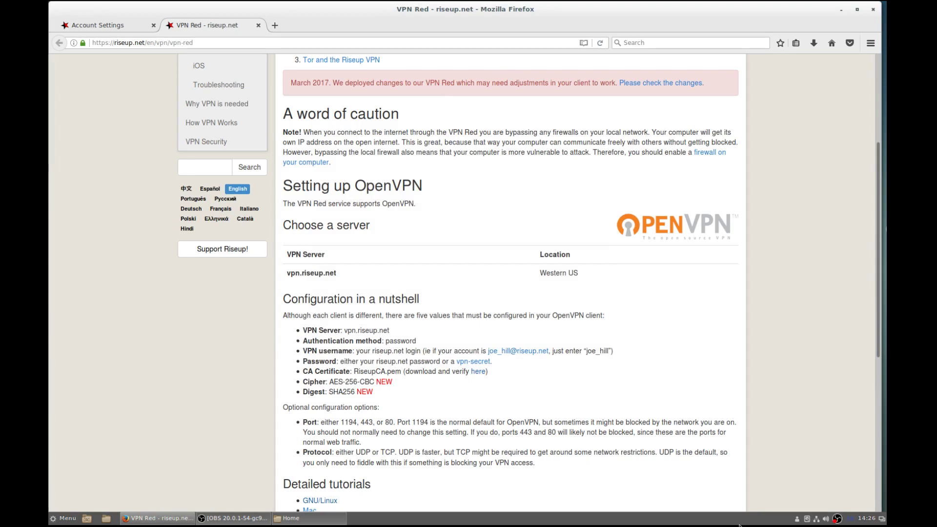
From the tray network menu, add a new OpenVPN connection, creating 'VPN connection 1'.
left_click(816, 520)
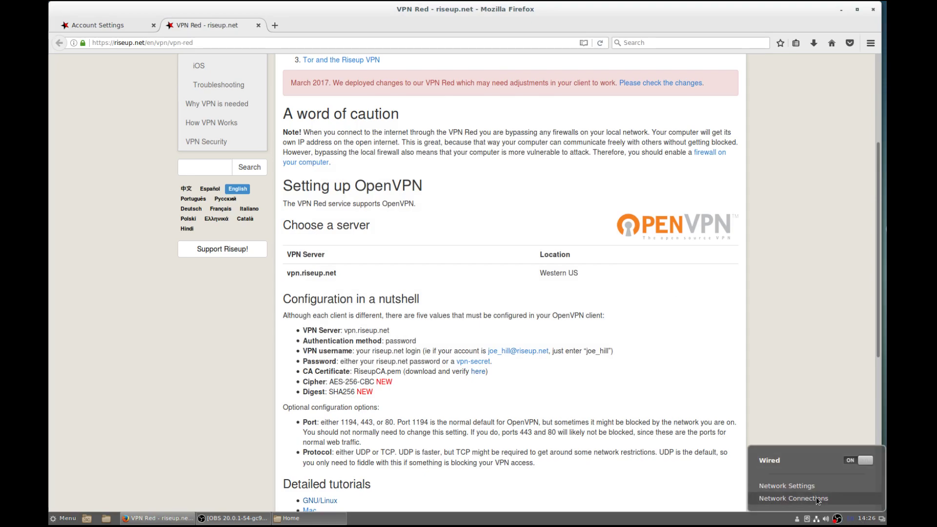
left_click(817, 498)
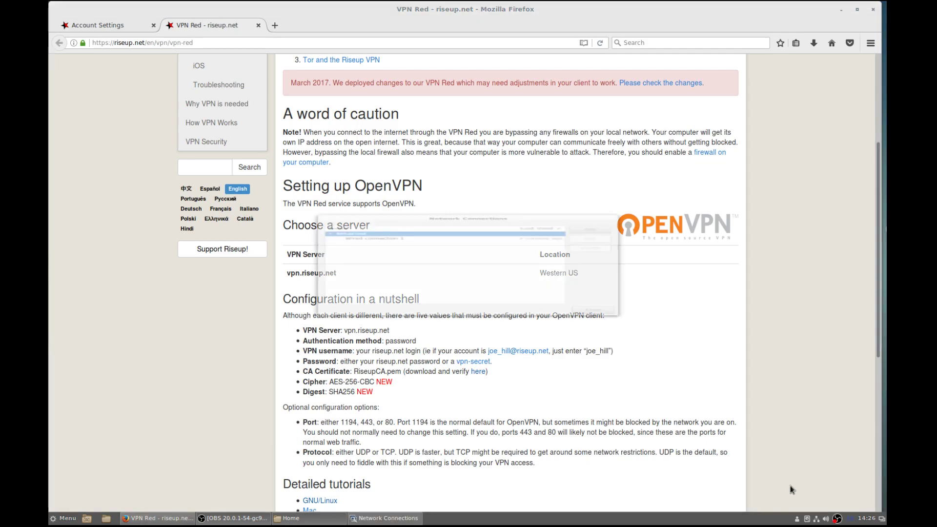
left_click(585, 189)
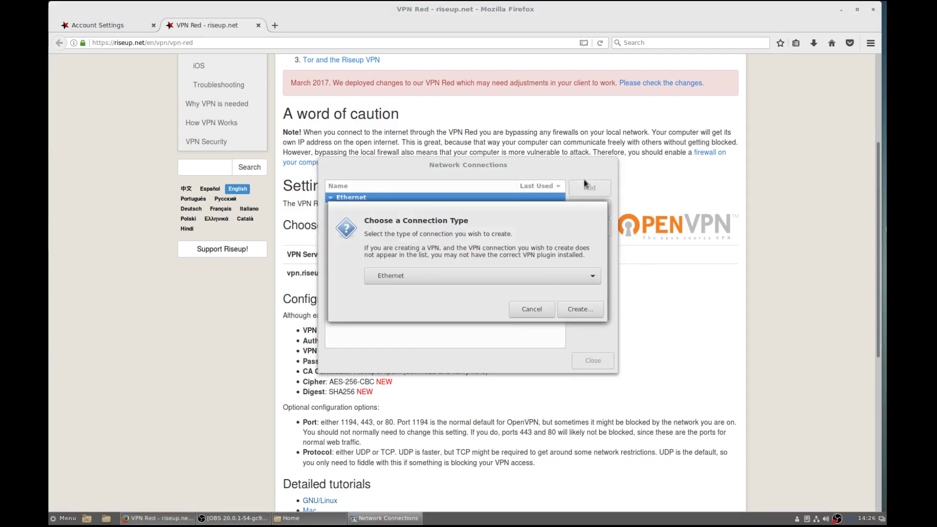
left_click(423, 278)
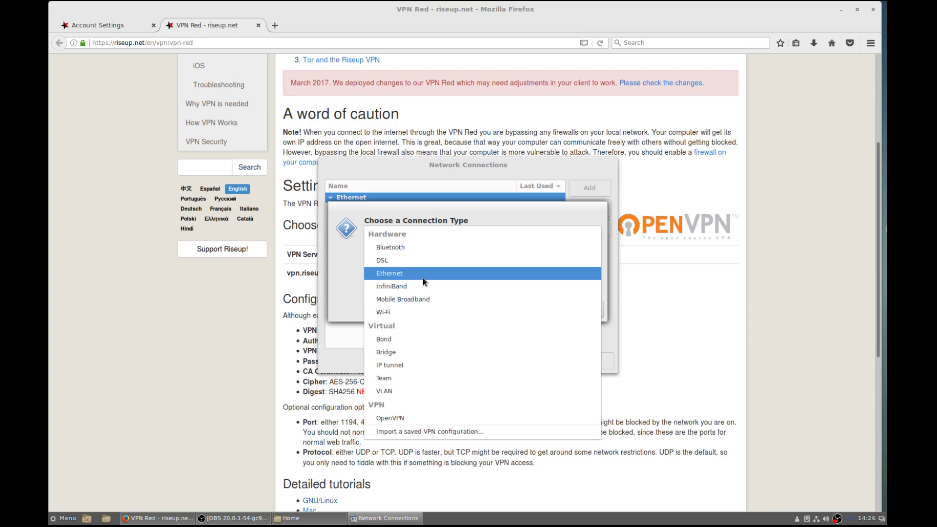
left_click(402, 418)
left_click(583, 309)
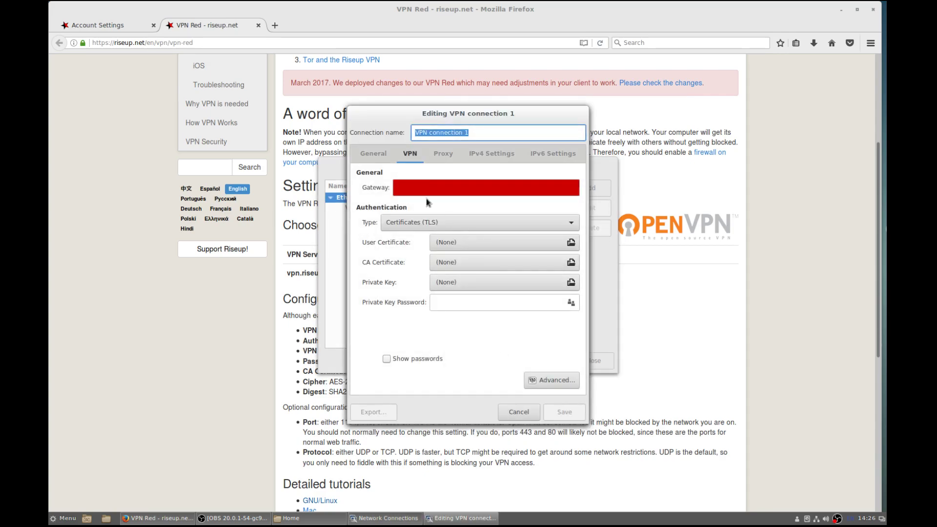
Rename the new VPN connection to 'Riseup'.
left_click(446, 134)
triple_click(446, 133)
type("Ri")
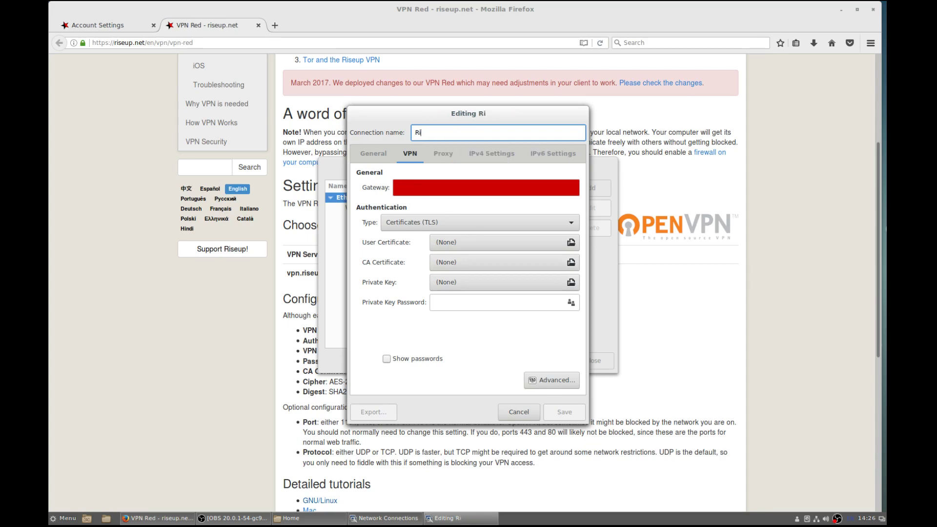
type("seup")
Rearrange the windows side by side and enter gateway vpn.riseup.net.
left_click_drag(432, 114, 727, 94)
left_click_drag(530, 167, 83, 85)
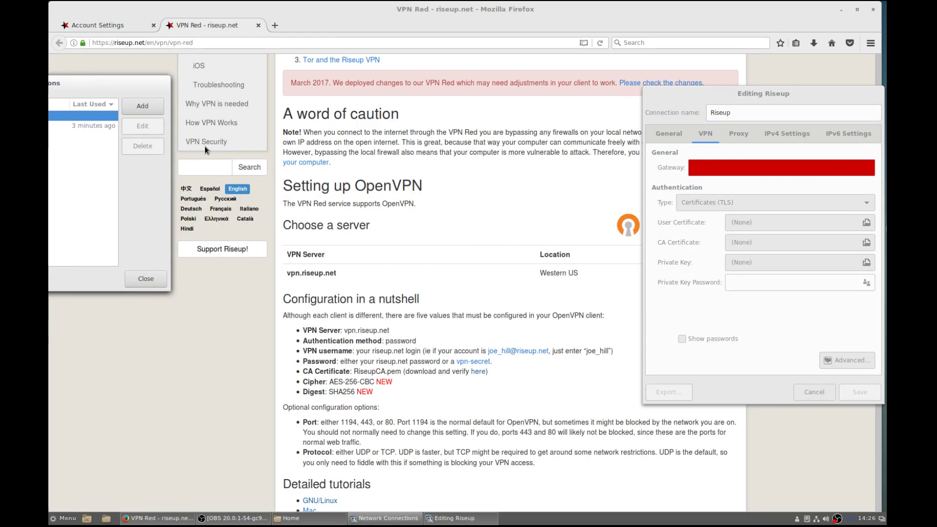
left_click(774, 168)
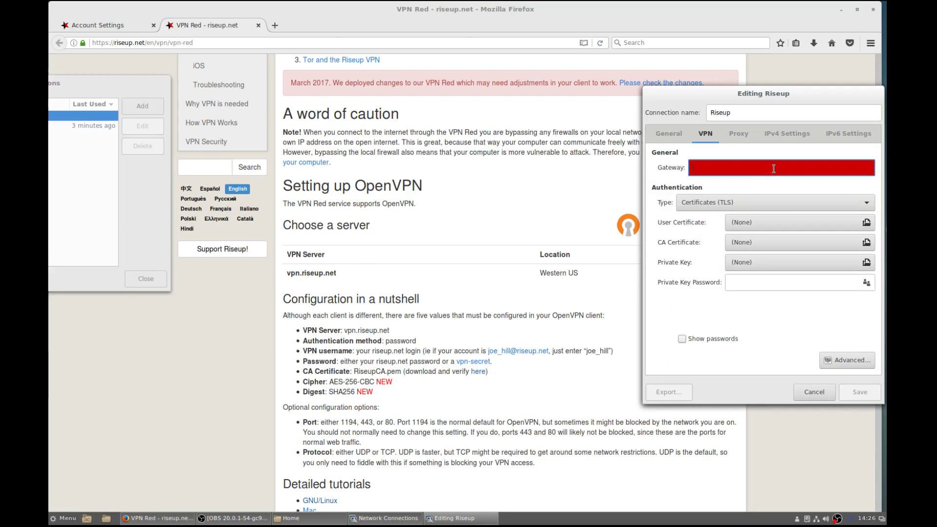
type("vpn.rise")
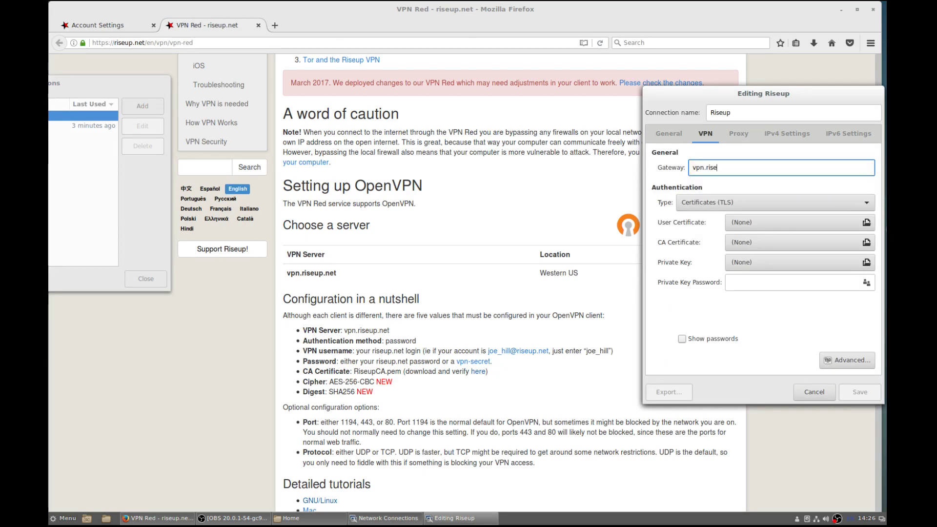
type("up.")
Choose Password authentication, enter the account user name, then return to the Riseup account tab.
left_click(814, 202)
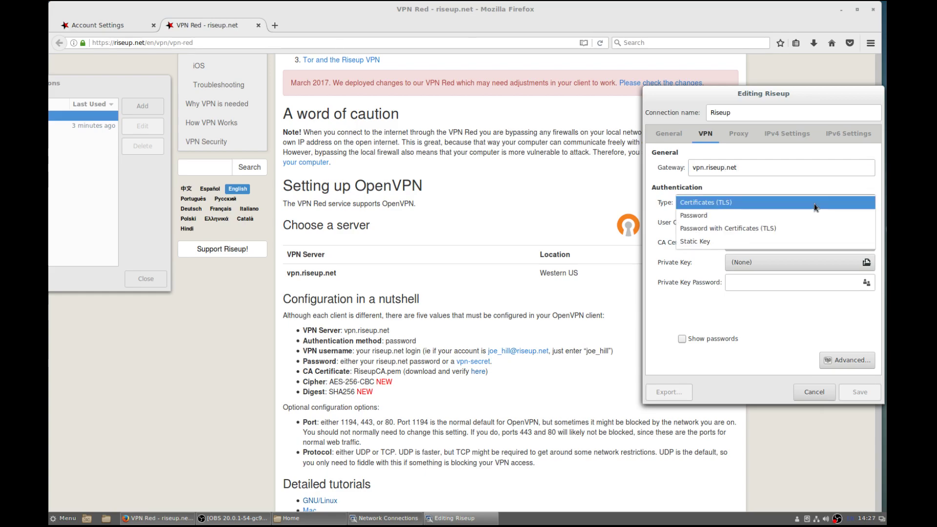
left_click(792, 216)
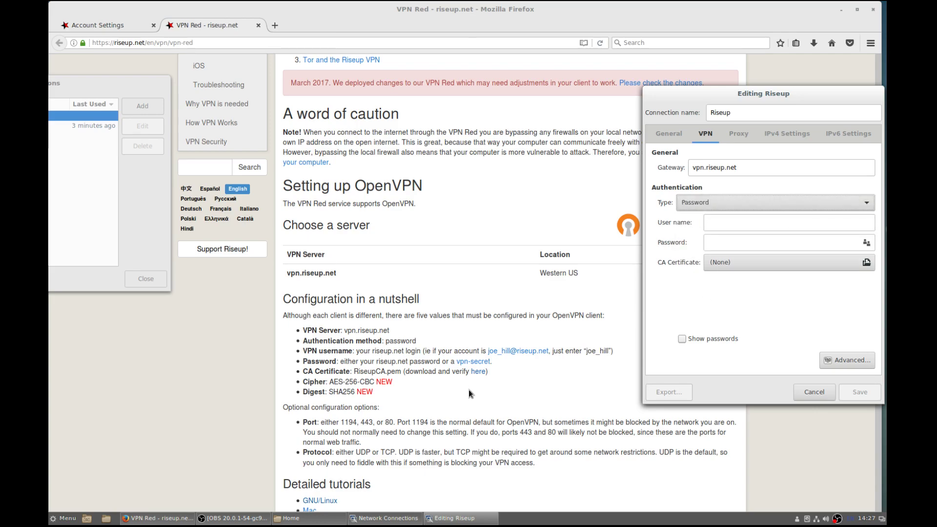
left_click(764, 224)
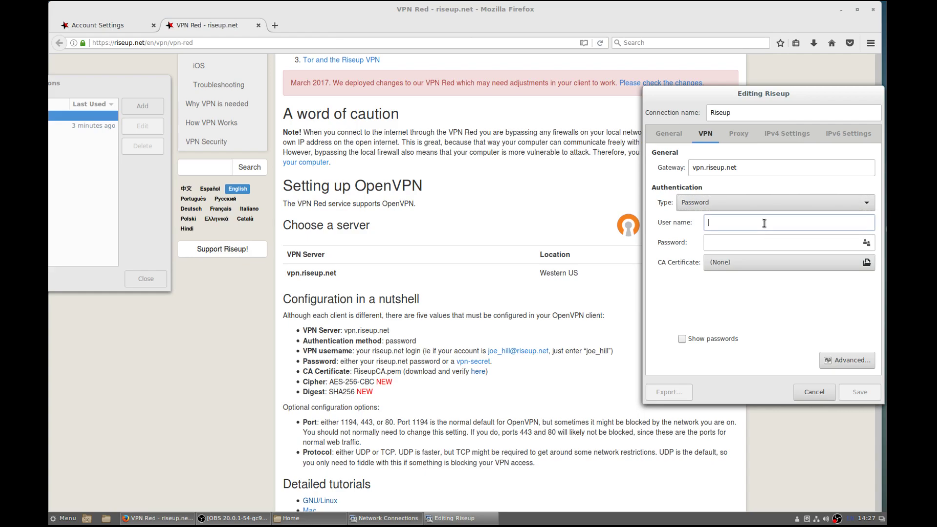
type("moondawg")
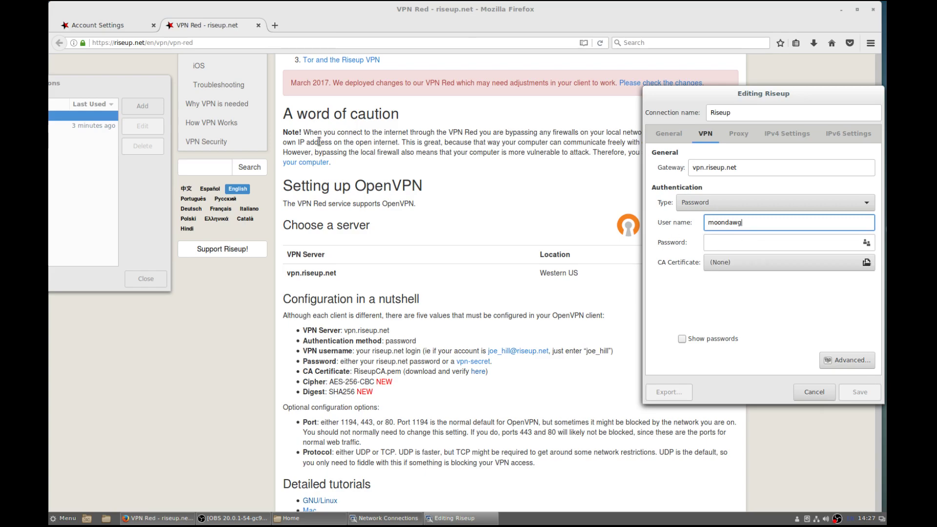
left_click(114, 26)
left_click(115, 25)
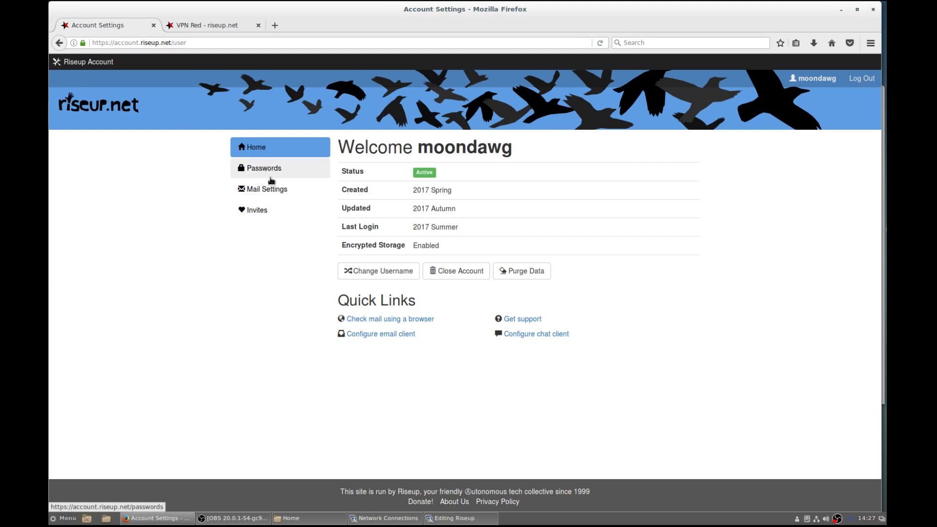
Generate a random VPN password under Passwords > Service Passwords and copy it.
left_click(312, 168)
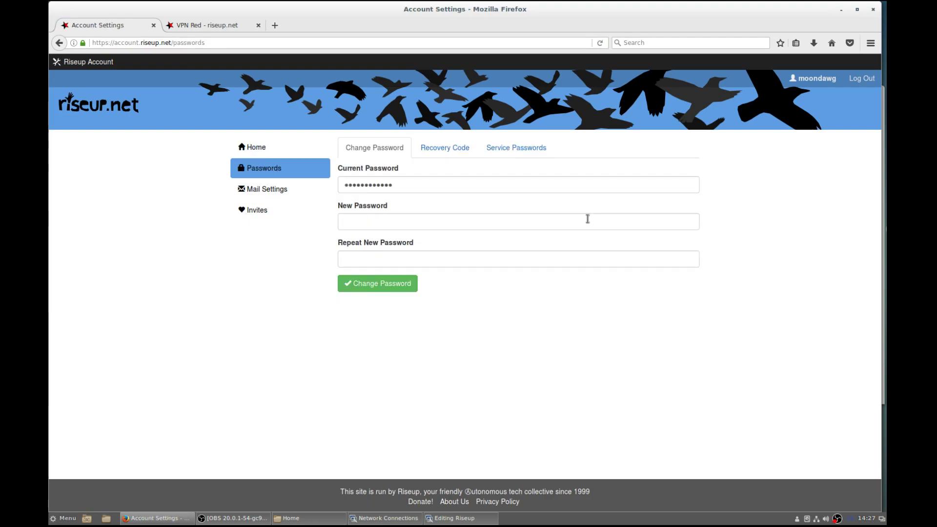
left_click(505, 146)
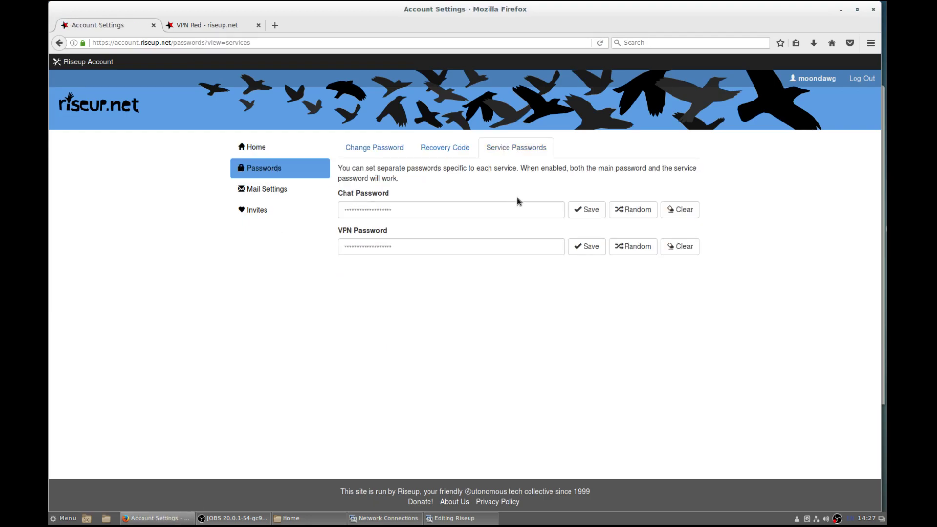
left_click(634, 249)
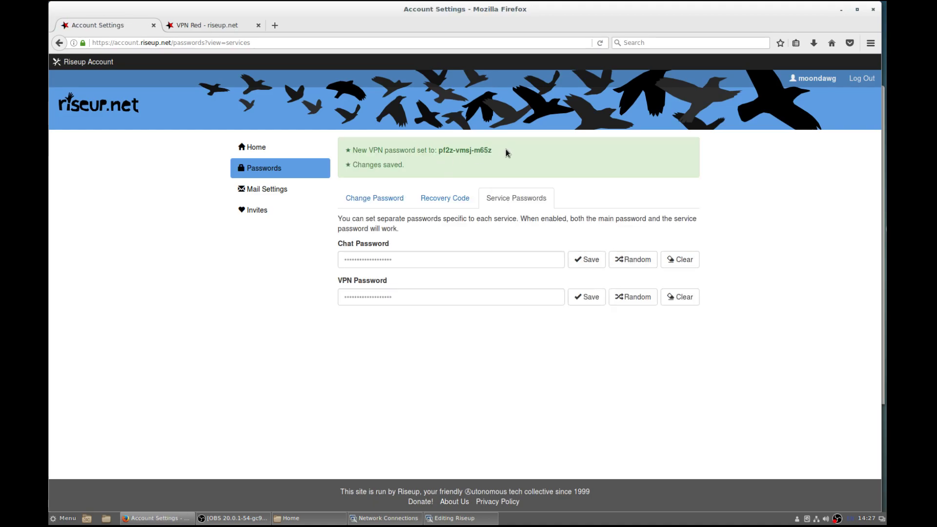
left_click_drag(493, 151, 440, 151)
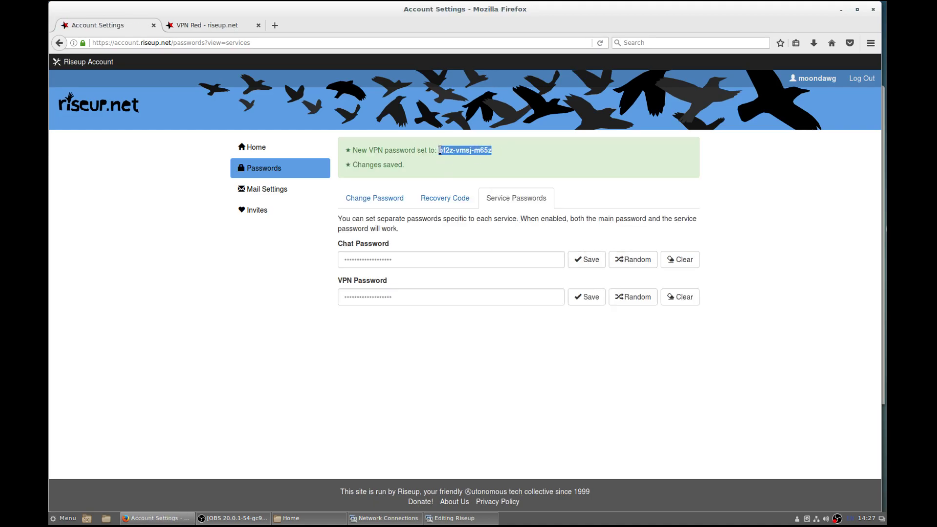
right_click(440, 151)
left_click(485, 157)
Paste the copied VPN password into the Riseup connection's Password field.
left_click(211, 26)
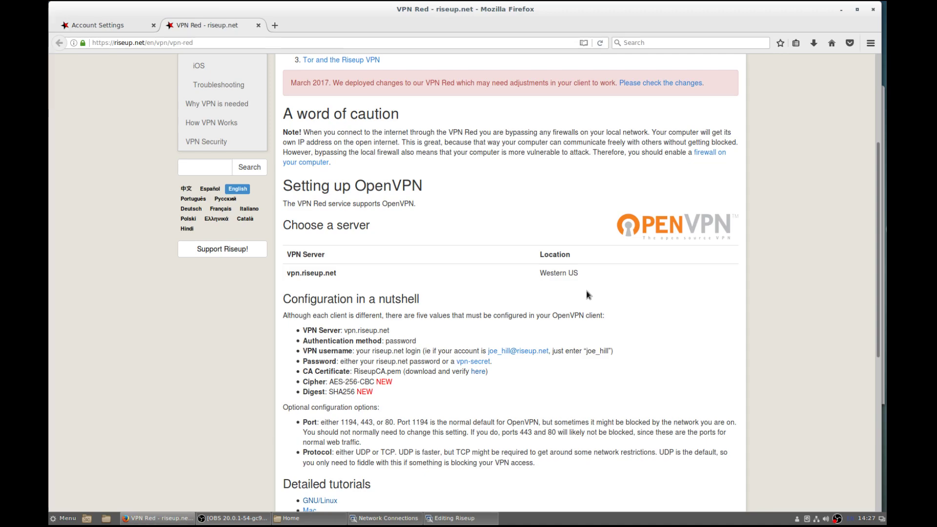
left_click(459, 519)
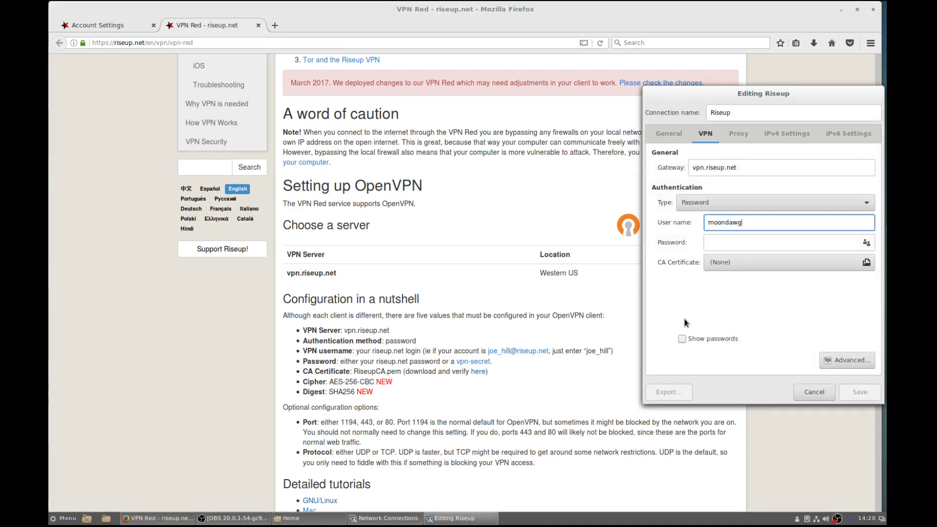
left_click(746, 238)
key("ctrl+v")
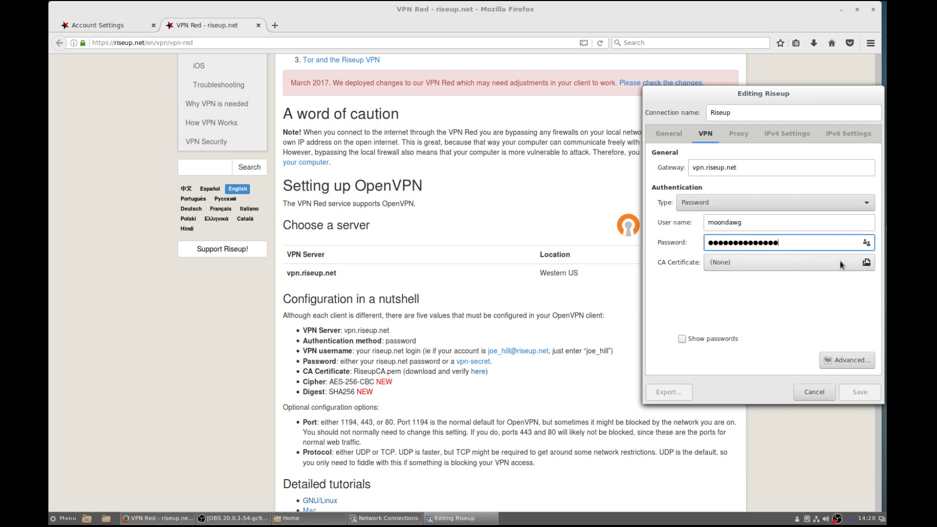
Set the CA certificate to RiseupCA.pem from the Downloads folder.
left_click(865, 263)
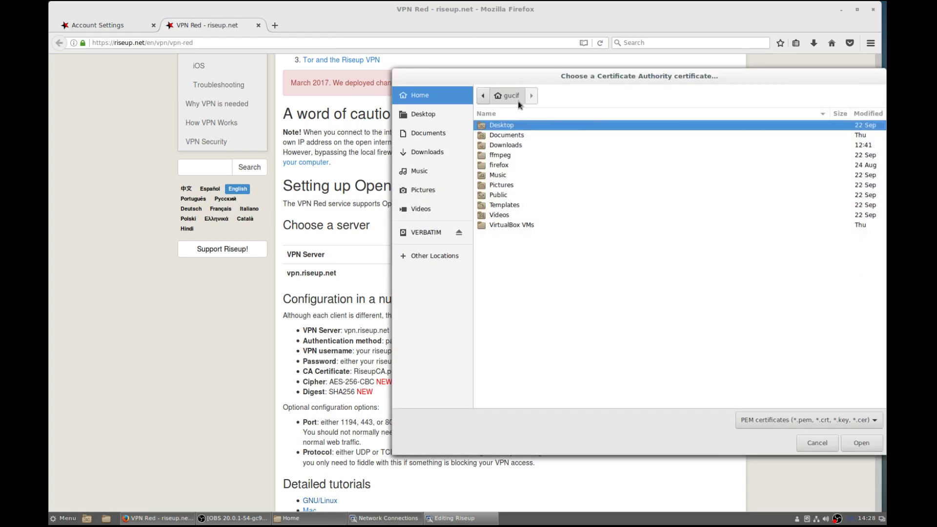
double_click(514, 145)
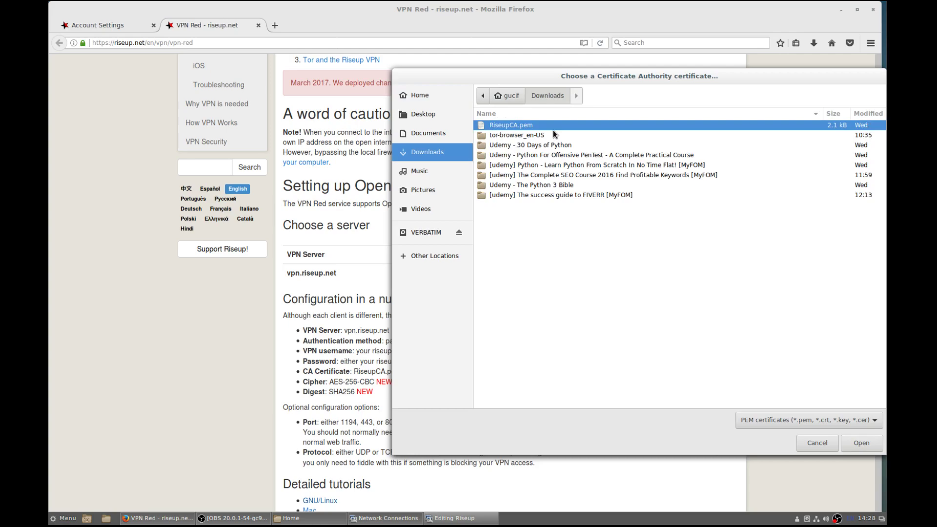
left_click(862, 445)
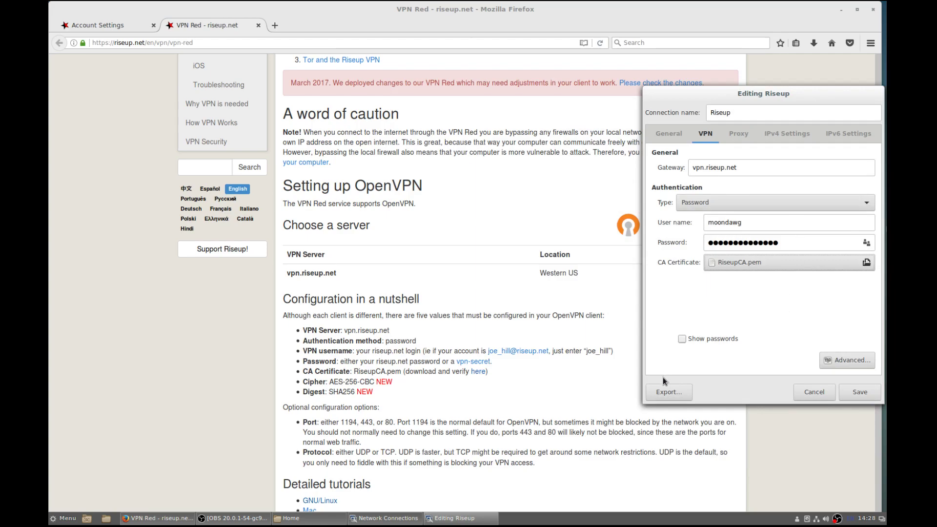
In Advanced Security settings, choose cipher AES-256-CBC and HMAC SHA-256, then confirm.
left_click_drag(376, 391, 302, 383)
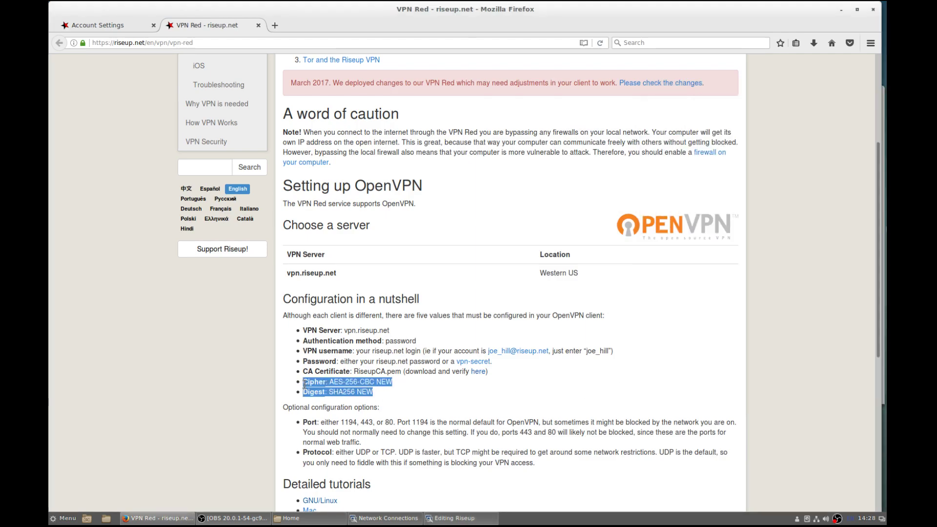
left_click(458, 520)
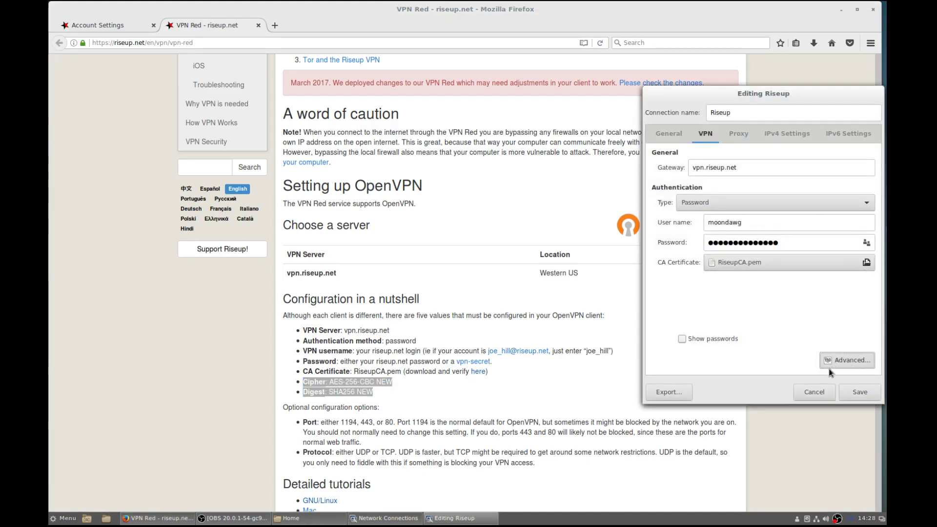
left_click(844, 360)
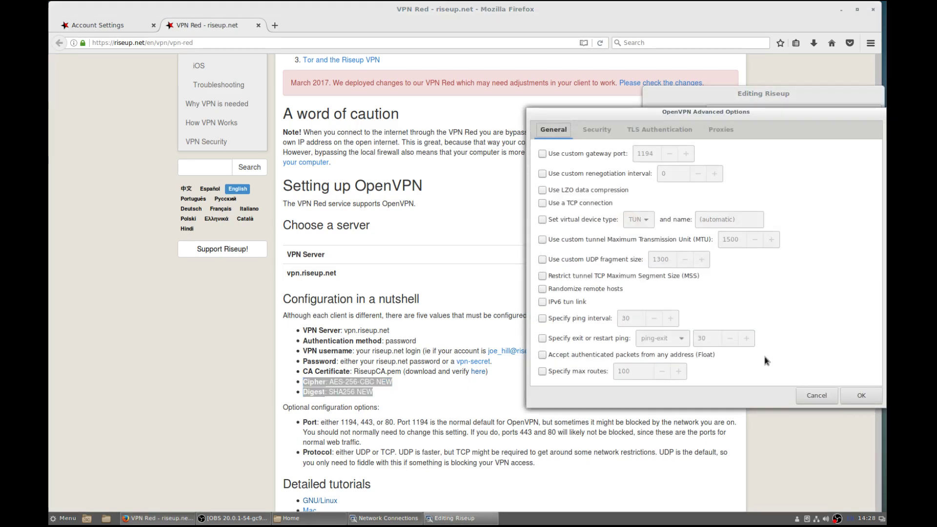
left_click(603, 132)
left_click(664, 159)
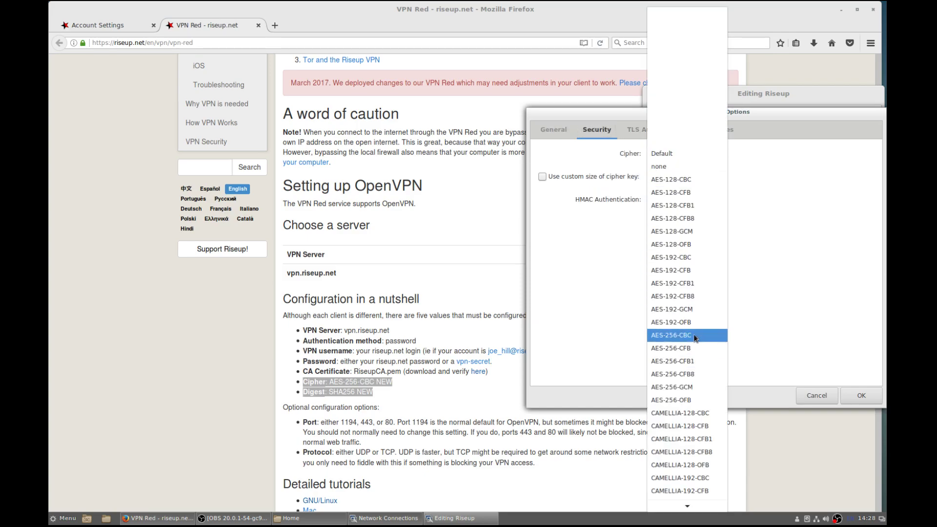
left_click(695, 337)
left_click(679, 198)
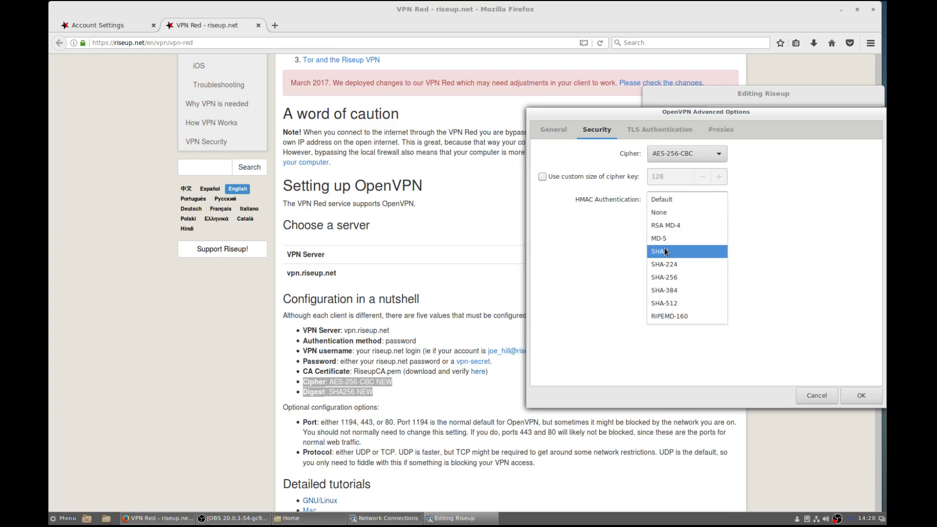
left_click(689, 278)
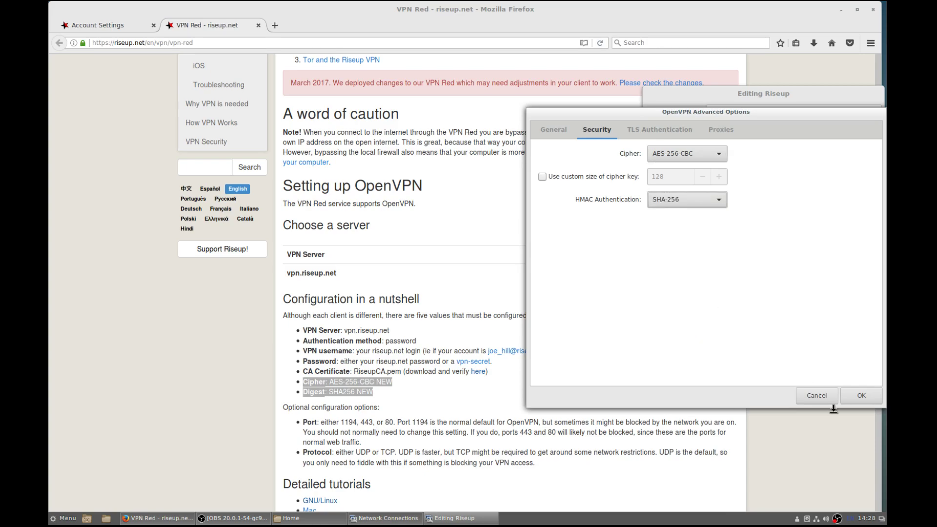
left_click(849, 397)
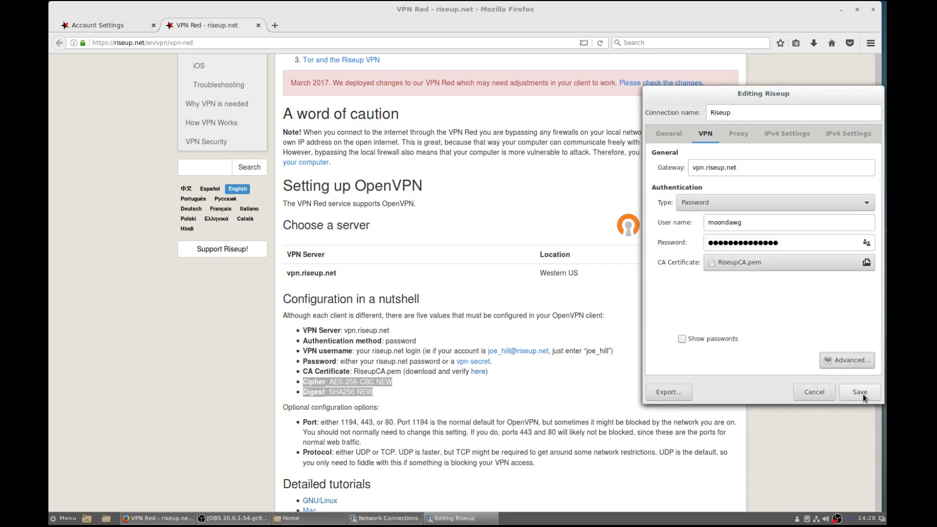
left_click(863, 395)
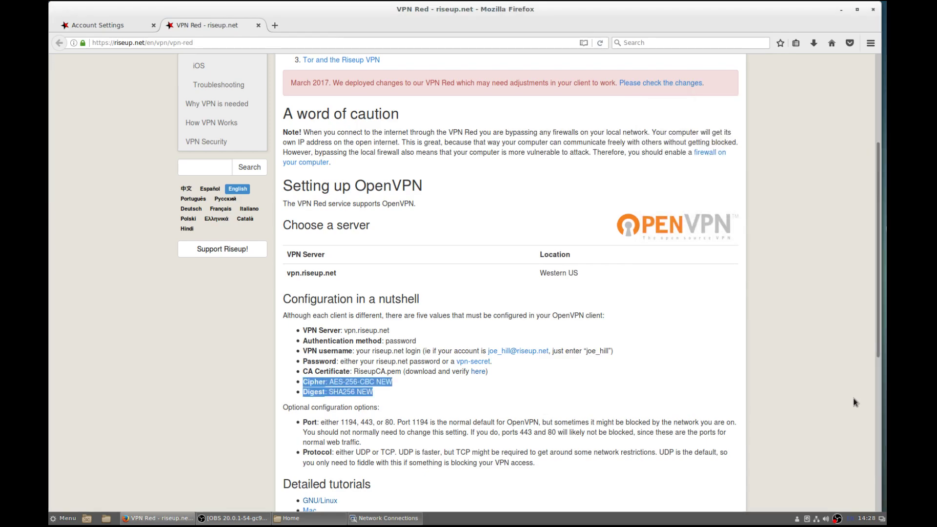
Connect the Riseup VPN from the network applet and open a new browser tab.
left_click(818, 520)
left_click(803, 464)
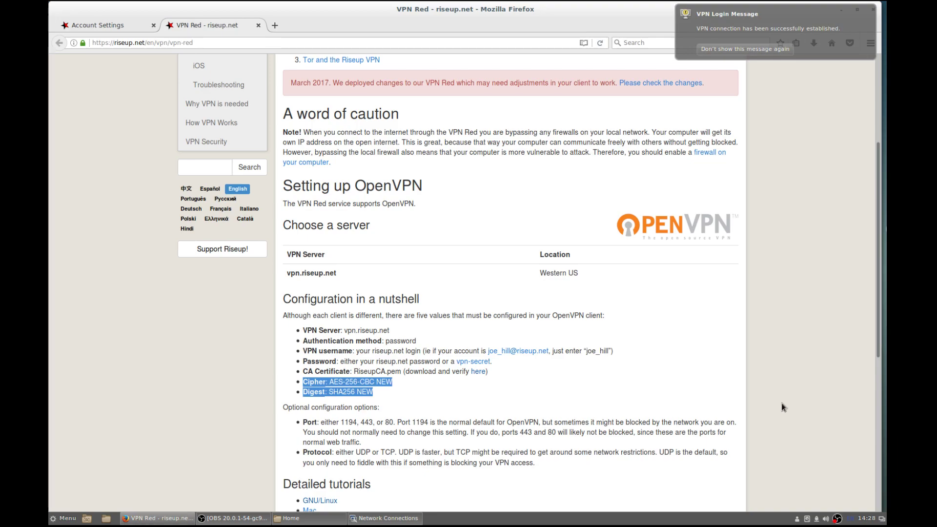
left_click(275, 26)
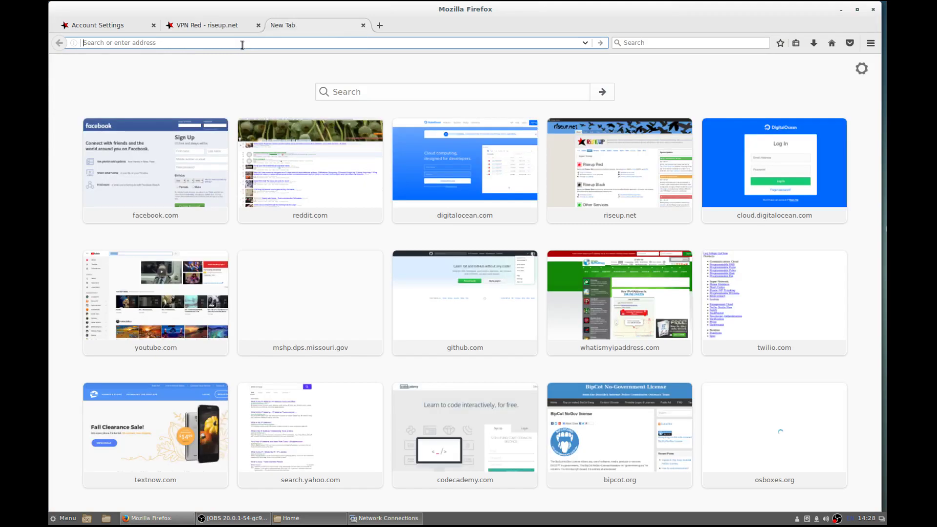
Load whatismyipaddress.com and highlight the ISP Riseup Networks and country United States.
type("whatismyipaddress.com/")
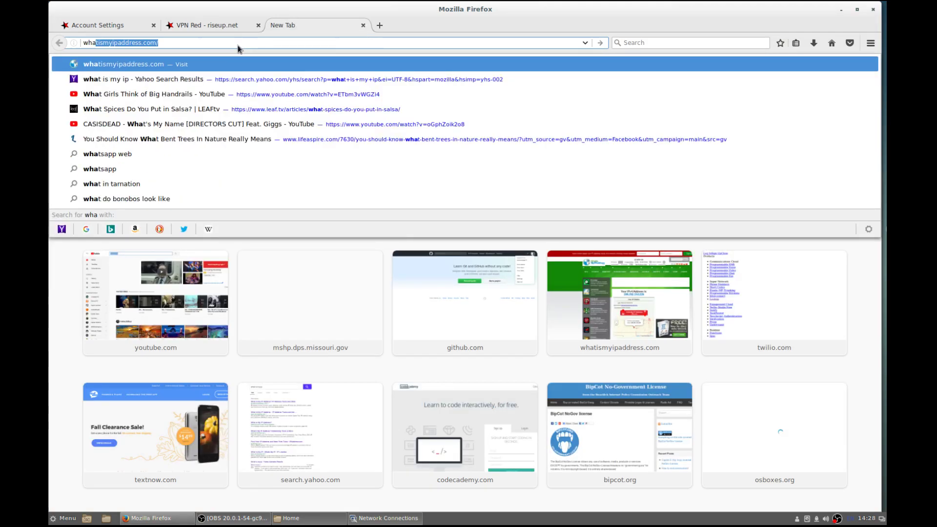
left_click(229, 64)
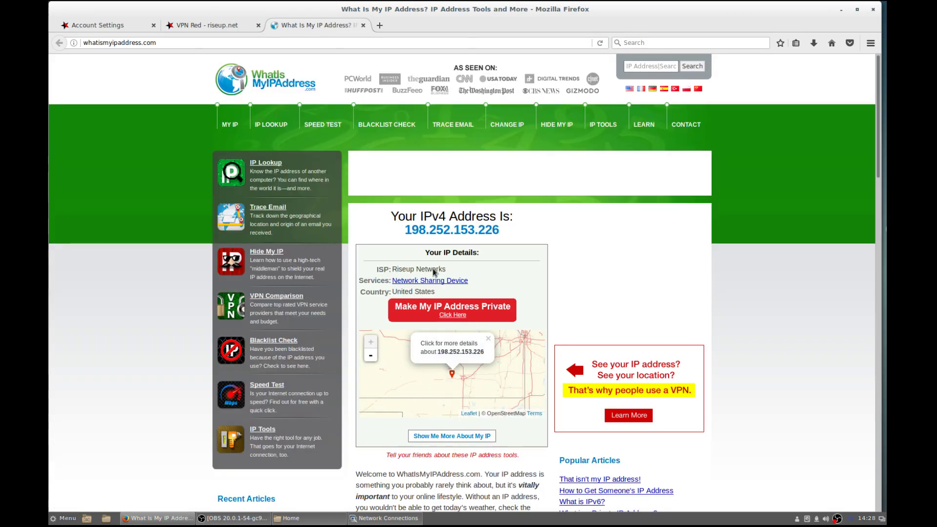
left_click_drag(436, 291, 377, 270)
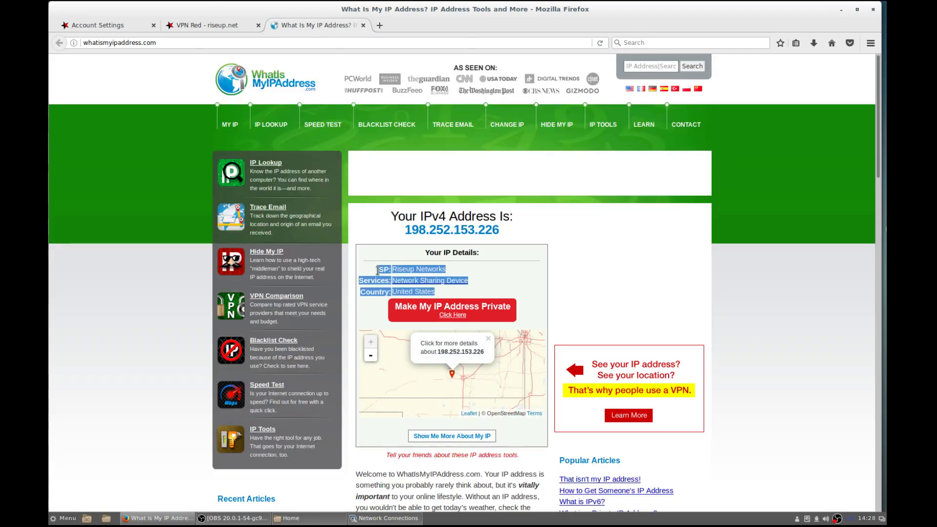